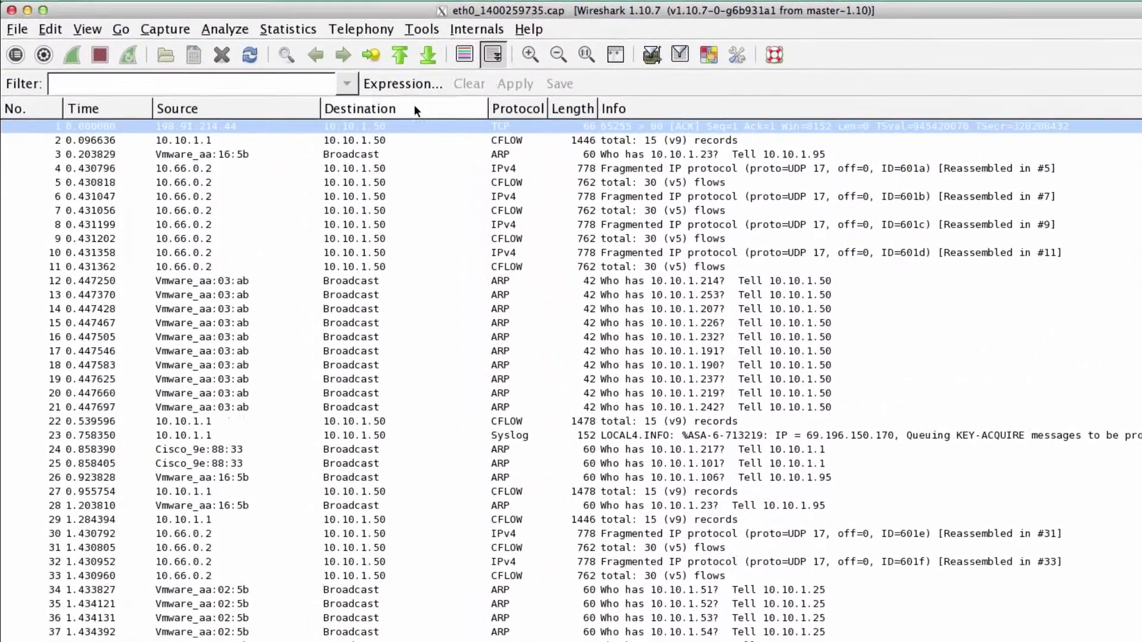
Review the capture's summary statistics and its protocol hierarchy, enlarging the hierarchy window to show every protocol row and column
{"action": "left_click", "coordinate": [275, 29]}
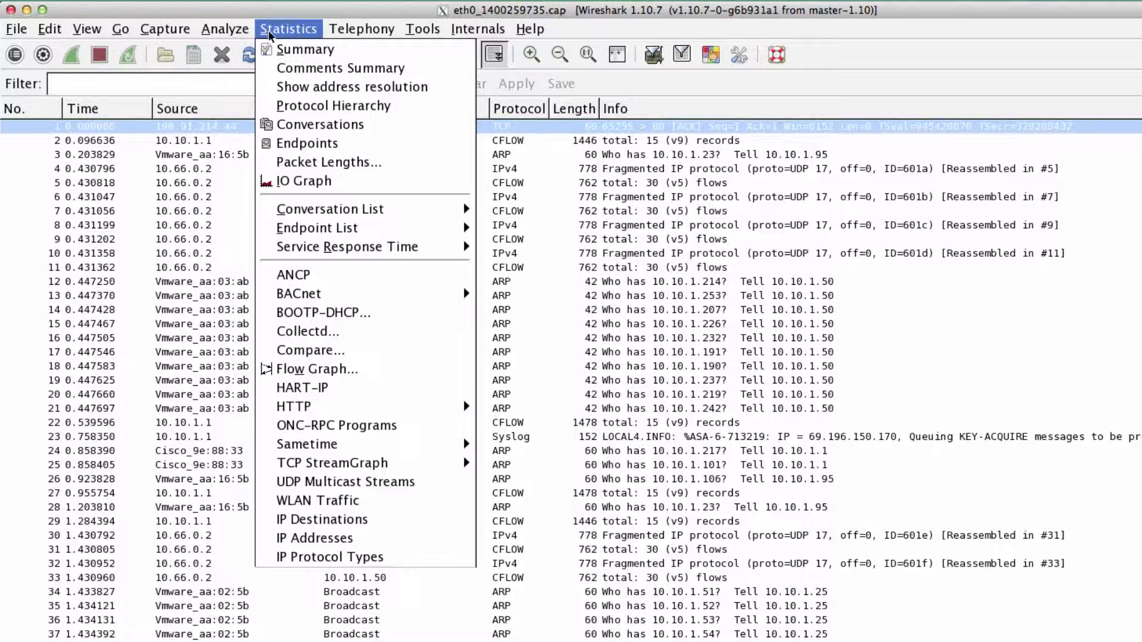
{"action": "left_click", "coordinate": [300, 48]}
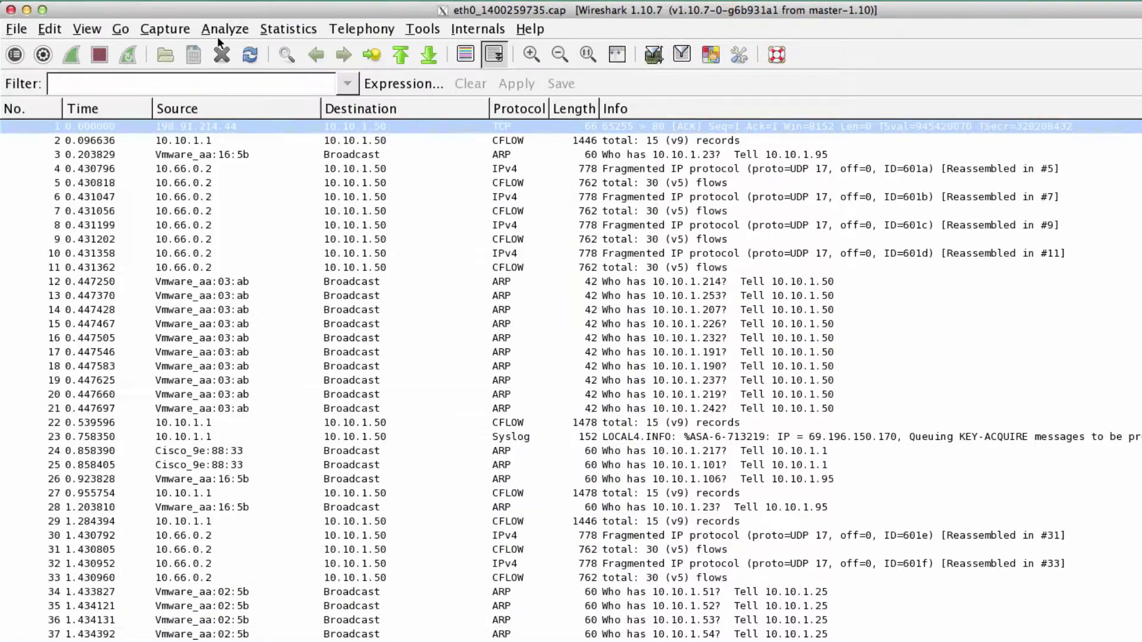
{"action": "left_click", "coordinate": [290, 30]}
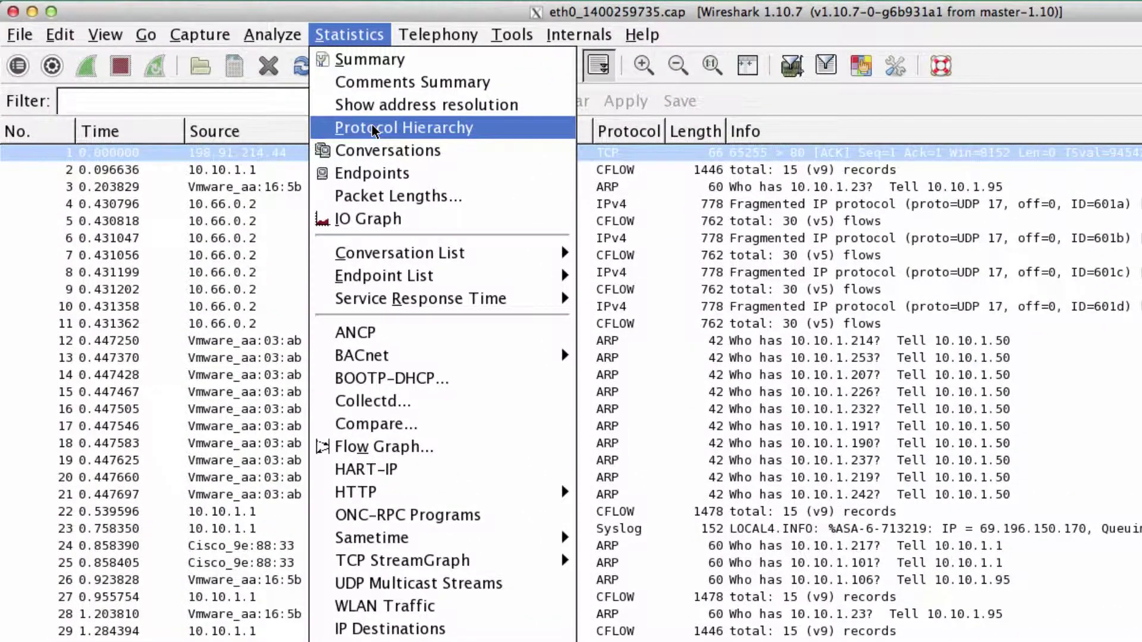
{"action": "left_click", "coordinate": [375, 129]}
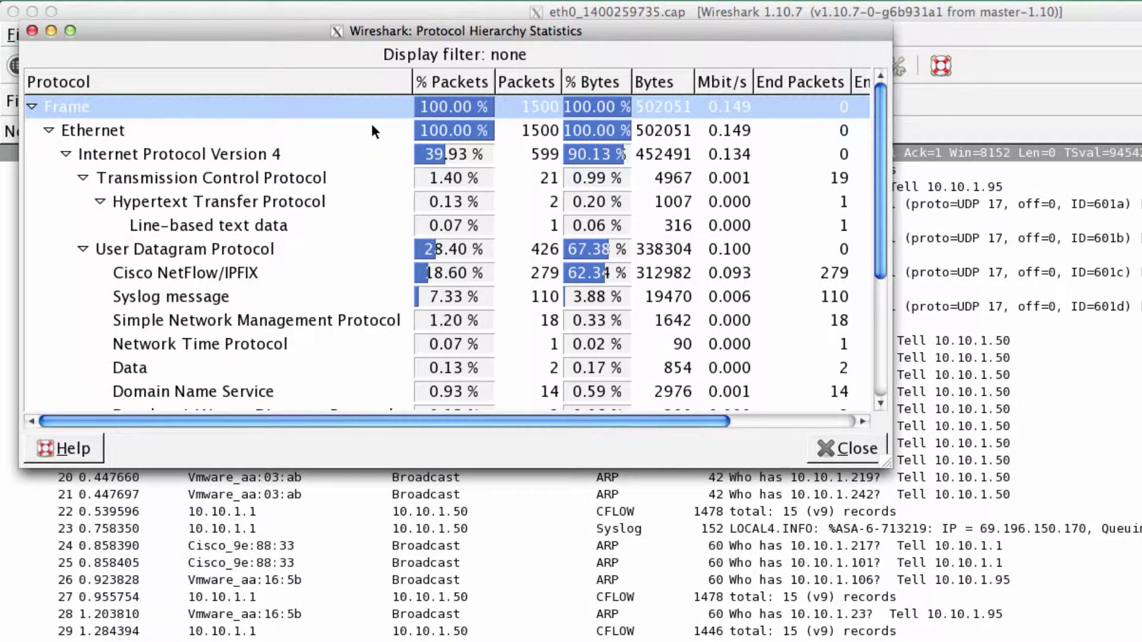
{"action": "left_click_drag", "start_coordinate": [886, 463], "coordinate": [1113, 641]}
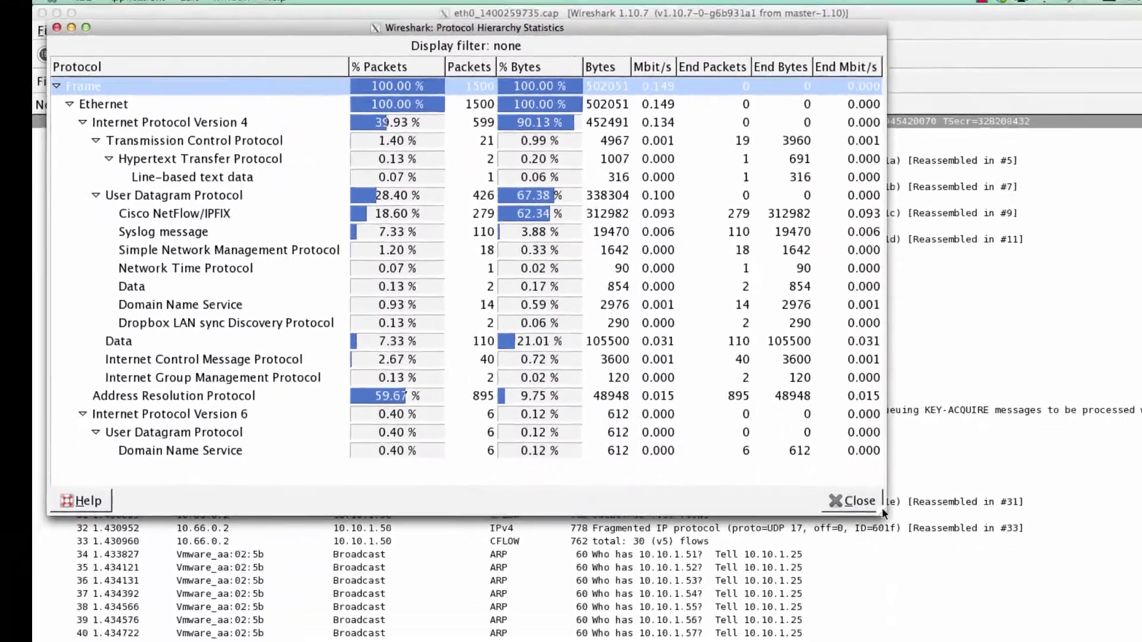
{"action": "left_click", "coordinate": [1005, 594]}
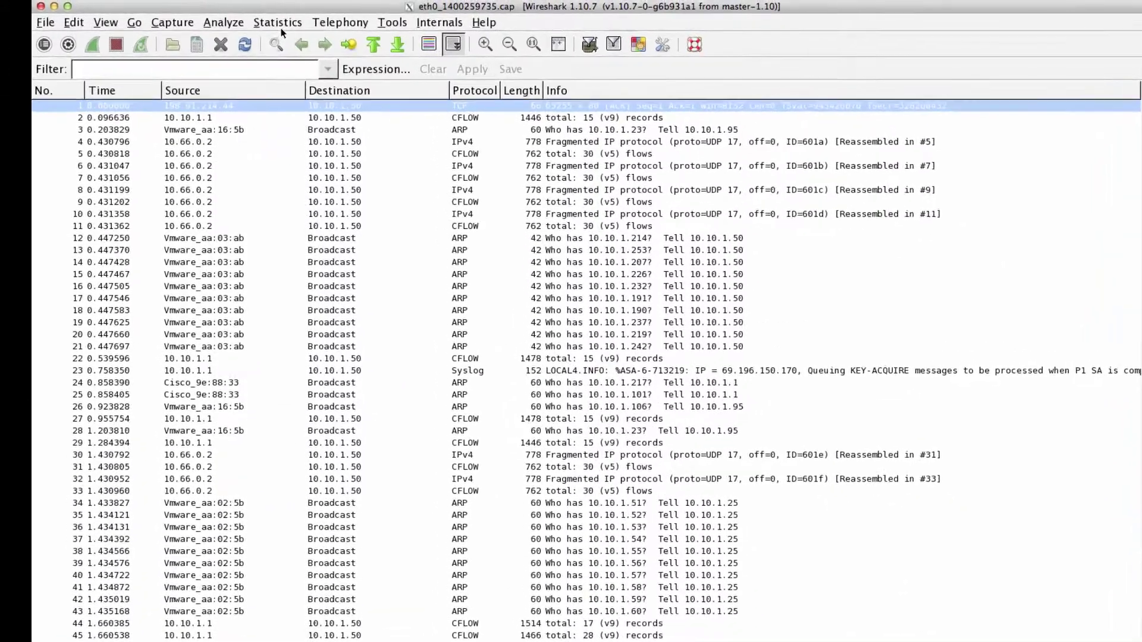
Open the conversation statistics for the capture, enlarge the window and list the TCP conversations
{"action": "left_click", "coordinate": [279, 23]}
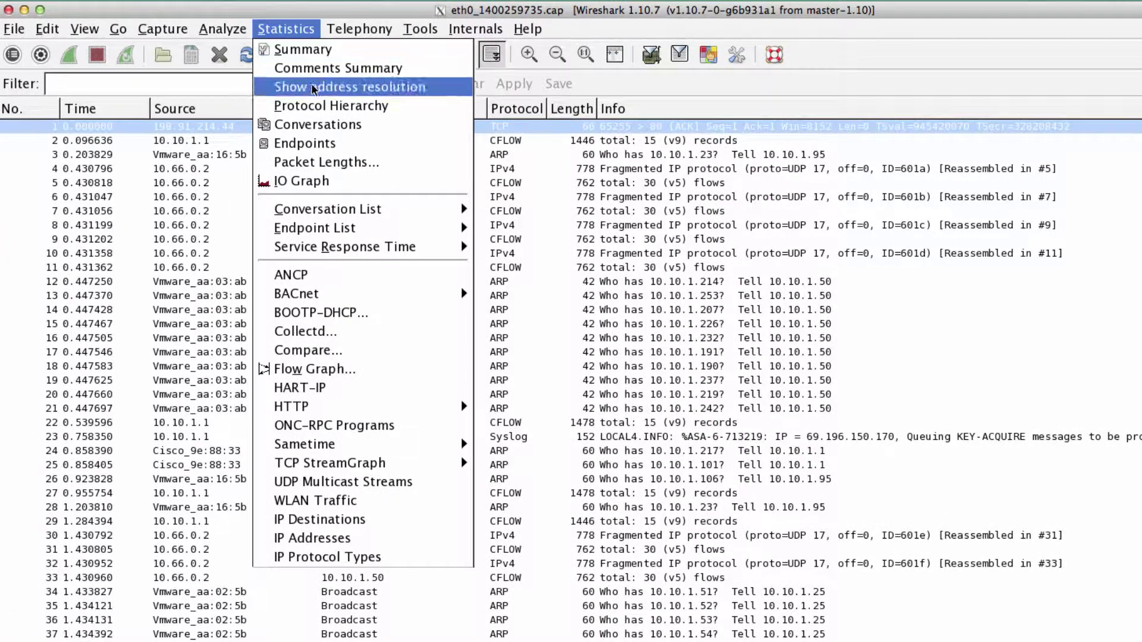
{"action": "left_click", "coordinate": [317, 122]}
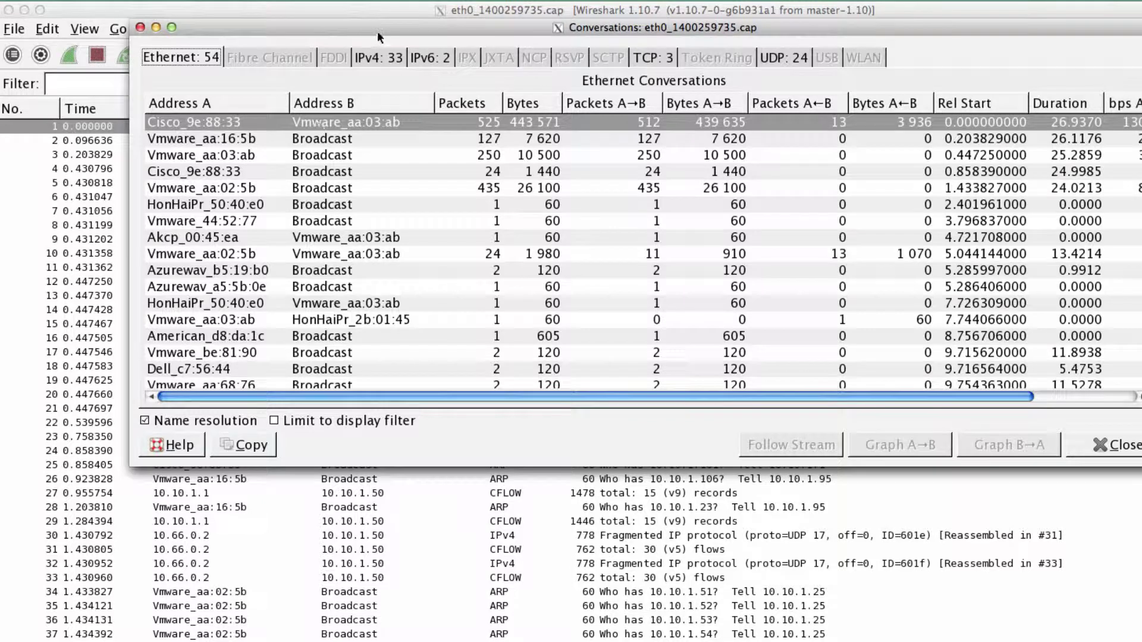
{"action": "left_click_drag", "start_coordinate": [378, 31], "coordinate": [281, 24]}
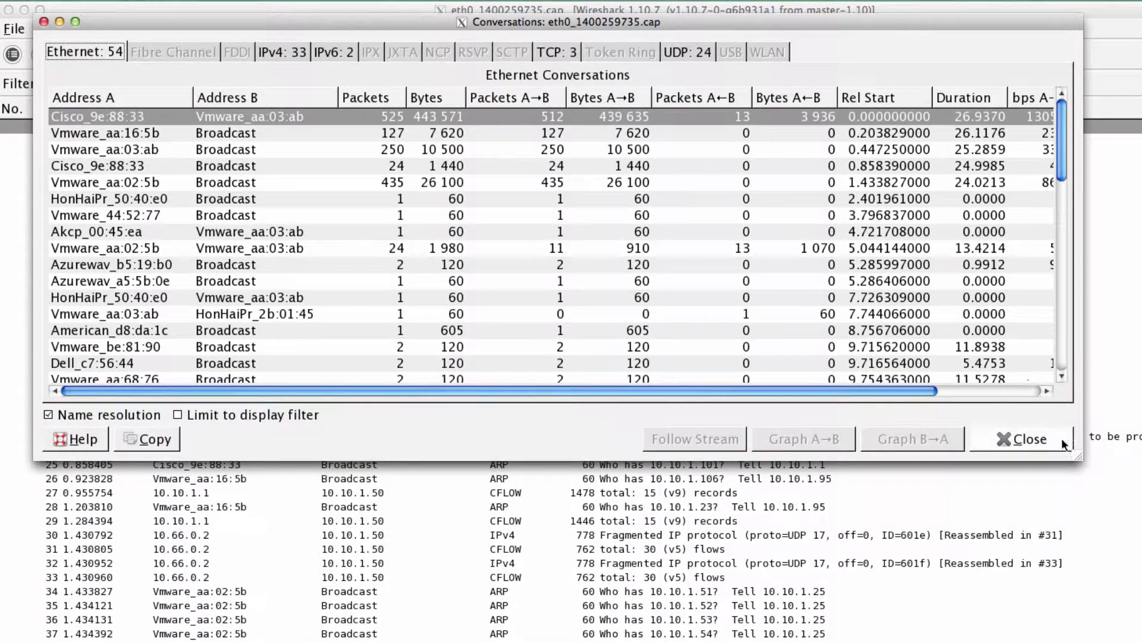
{"action": "left_click_drag", "start_coordinate": [1076, 456], "coordinate": [1141, 540]}
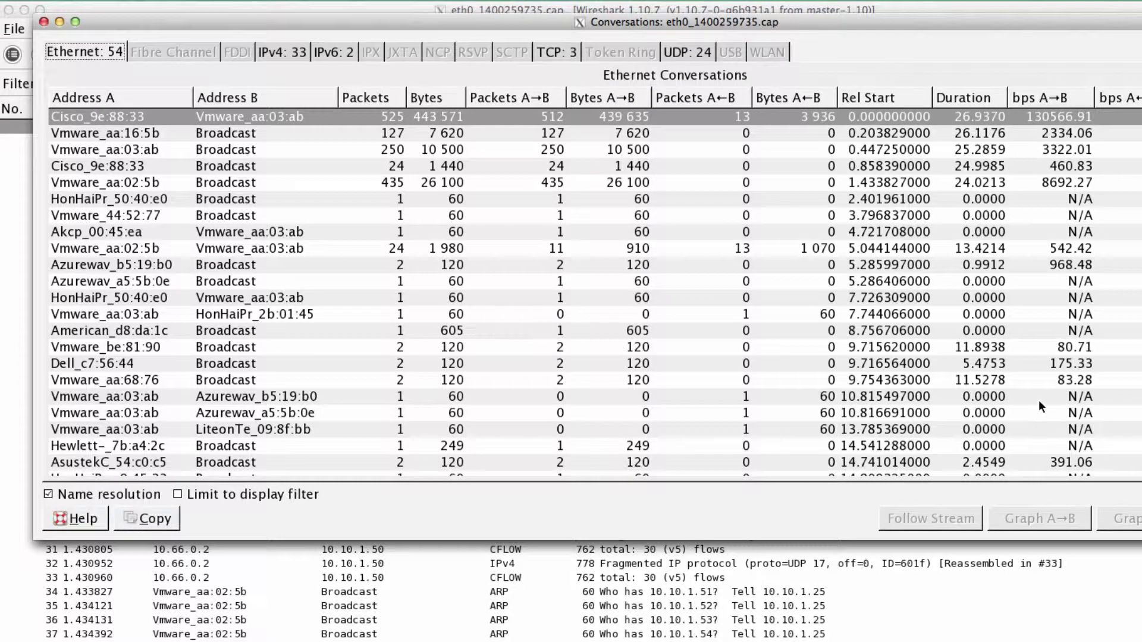
{"action": "left_click", "coordinate": [558, 52]}
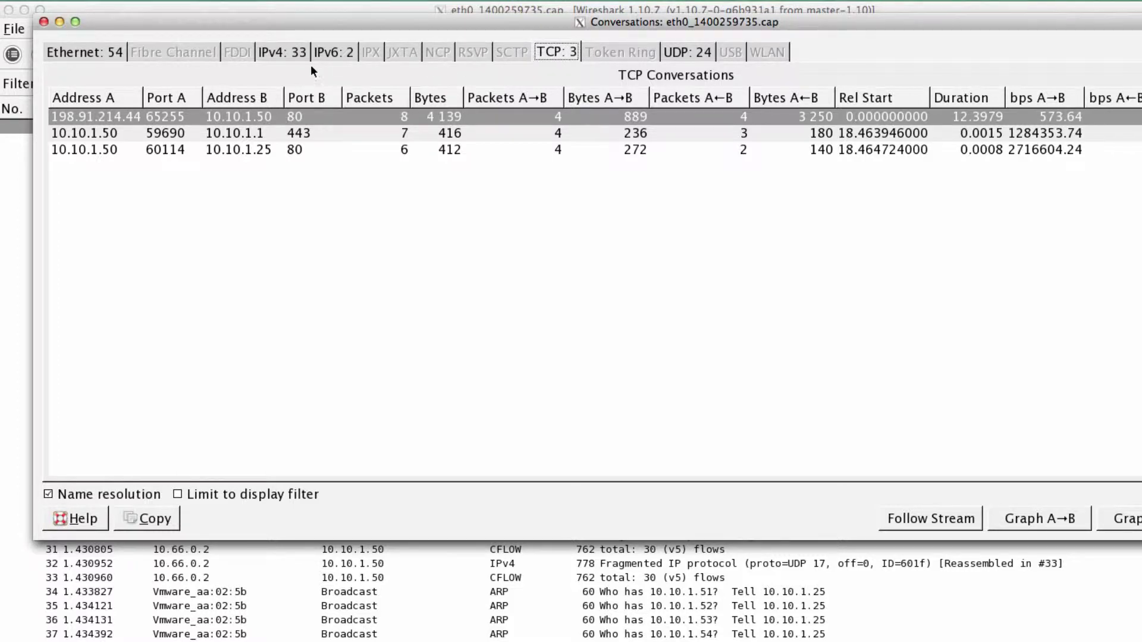
Follow the TCP stream between 198.91.214.44 and 10.10.1.50, display its content as ASCII, and return to the packet list
{"action": "right_click", "coordinate": [151, 112]}
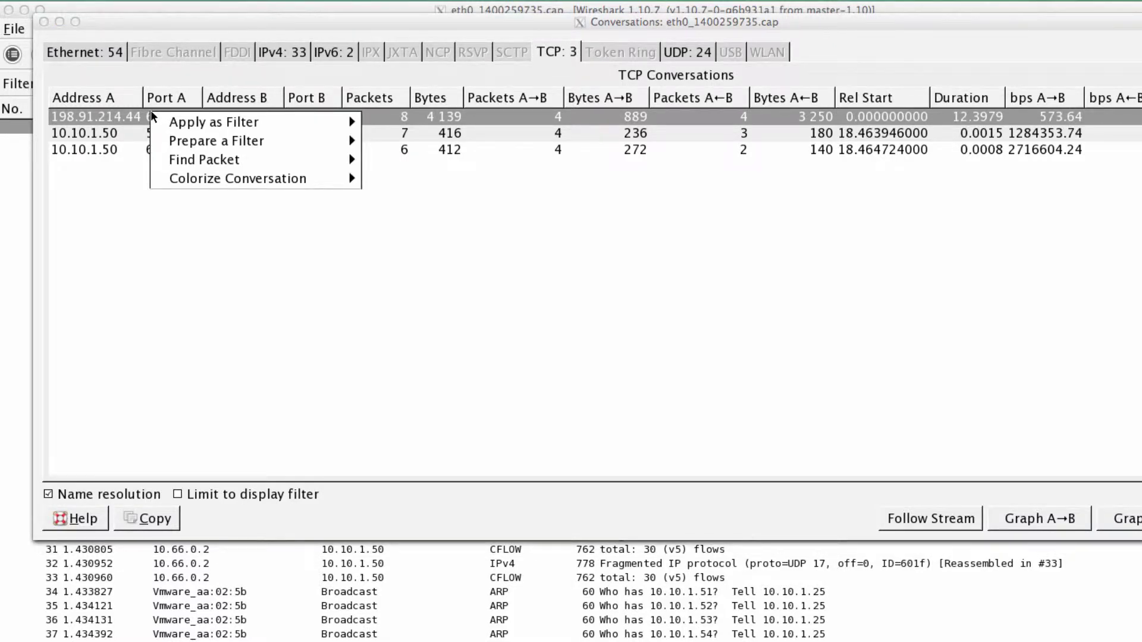
{"action": "mouse_move", "coordinate": [187, 123]}
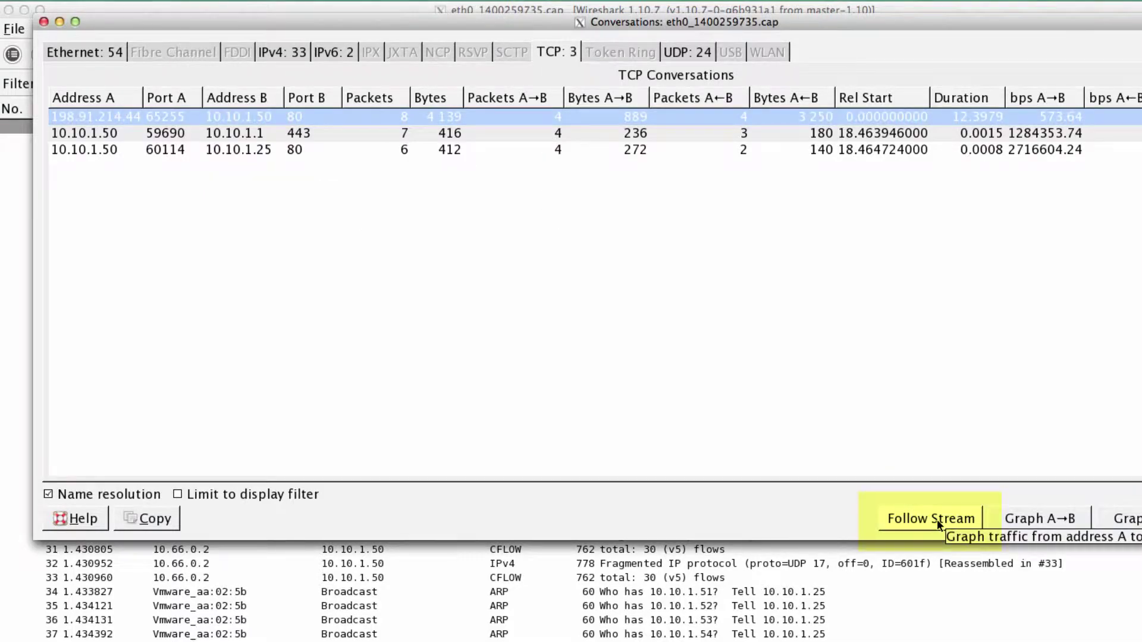
{"action": "left_click", "coordinate": [937, 519]}
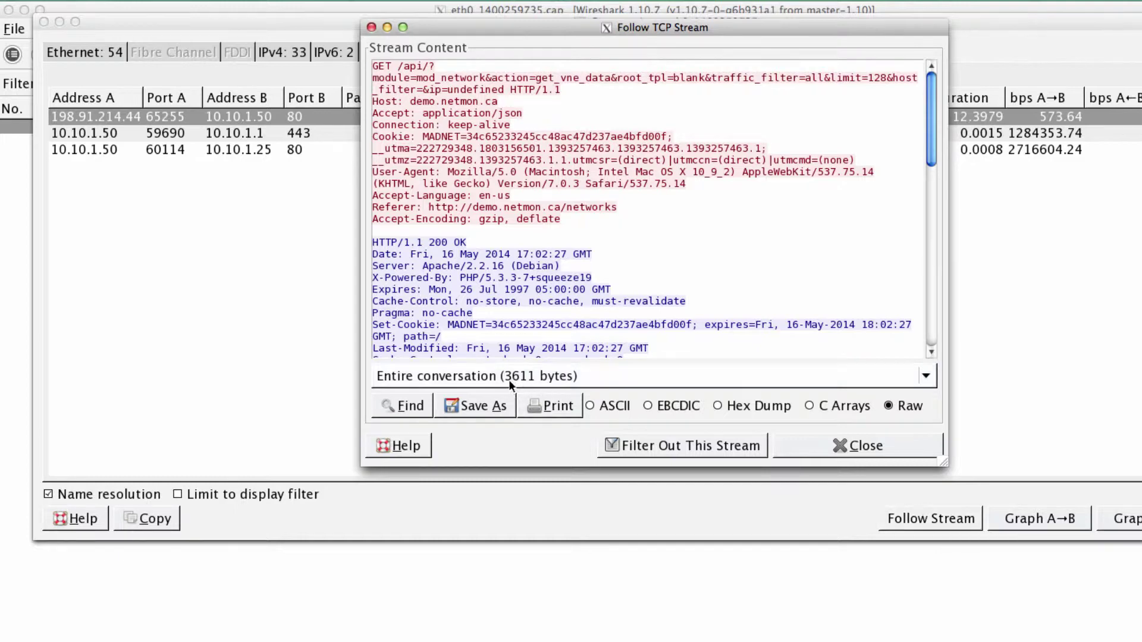
{"action": "left_click", "coordinate": [604, 409]}
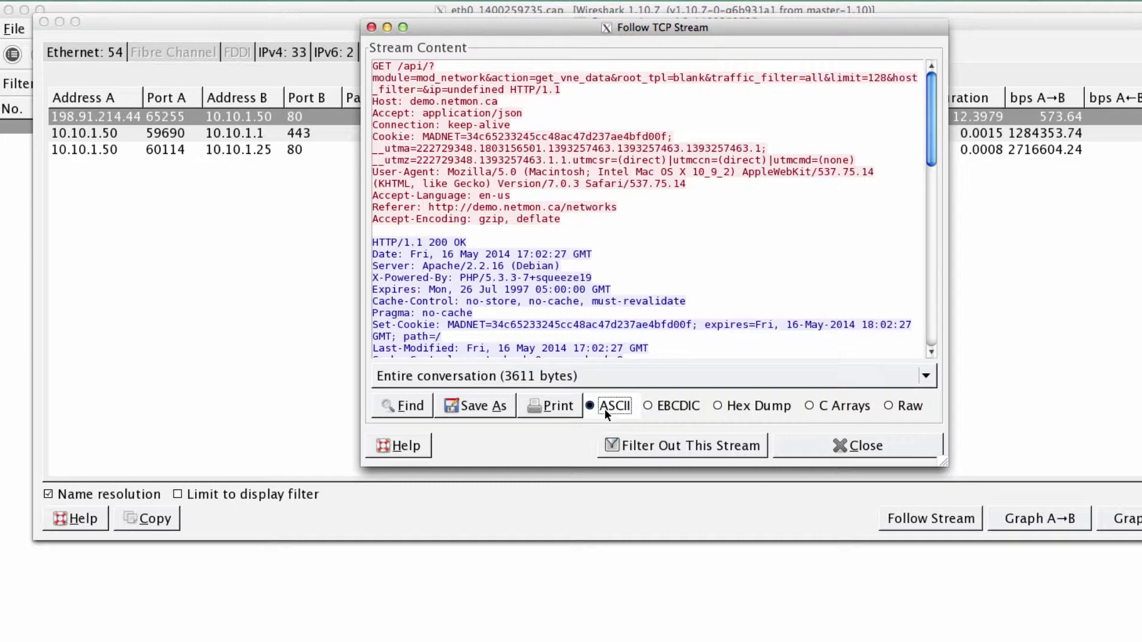
{"action": "left_click", "coordinate": [809, 445]}
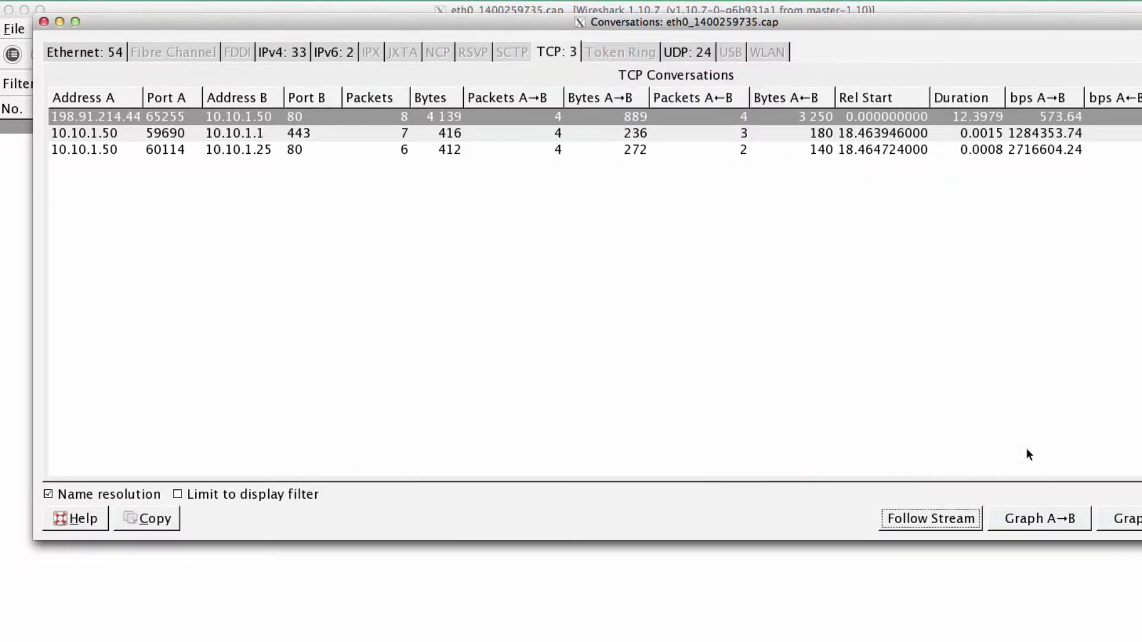
{"action": "left_click", "coordinate": [1141, 518]}
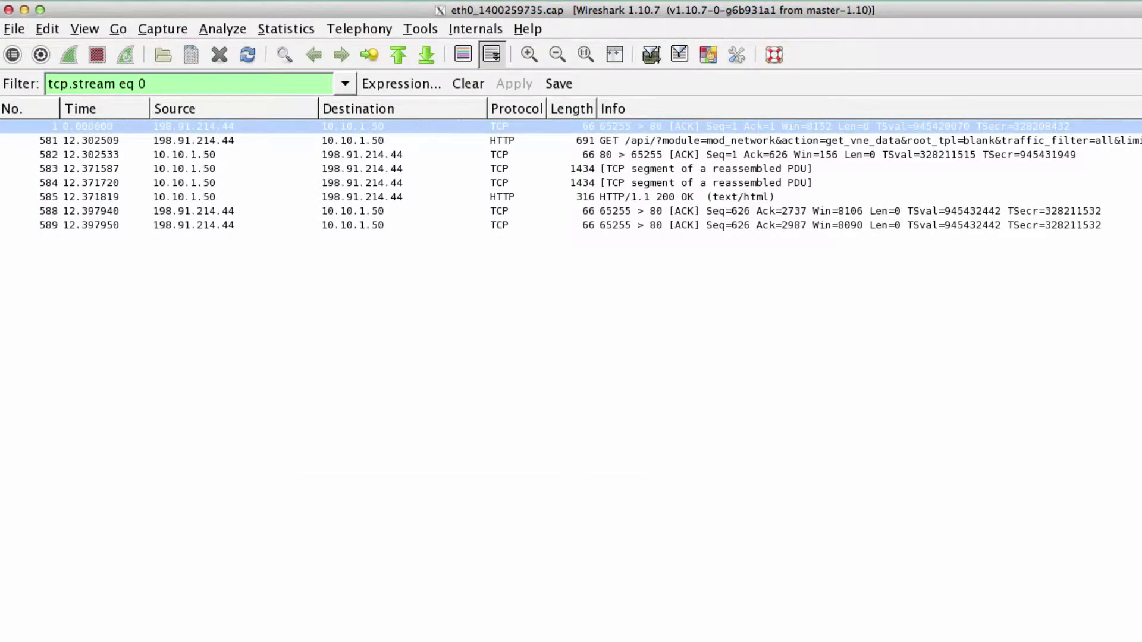
Examine the capture's endpoint statistics for Ethernet and TCP, and close them
{"action": "left_click", "coordinate": [302, 30]}
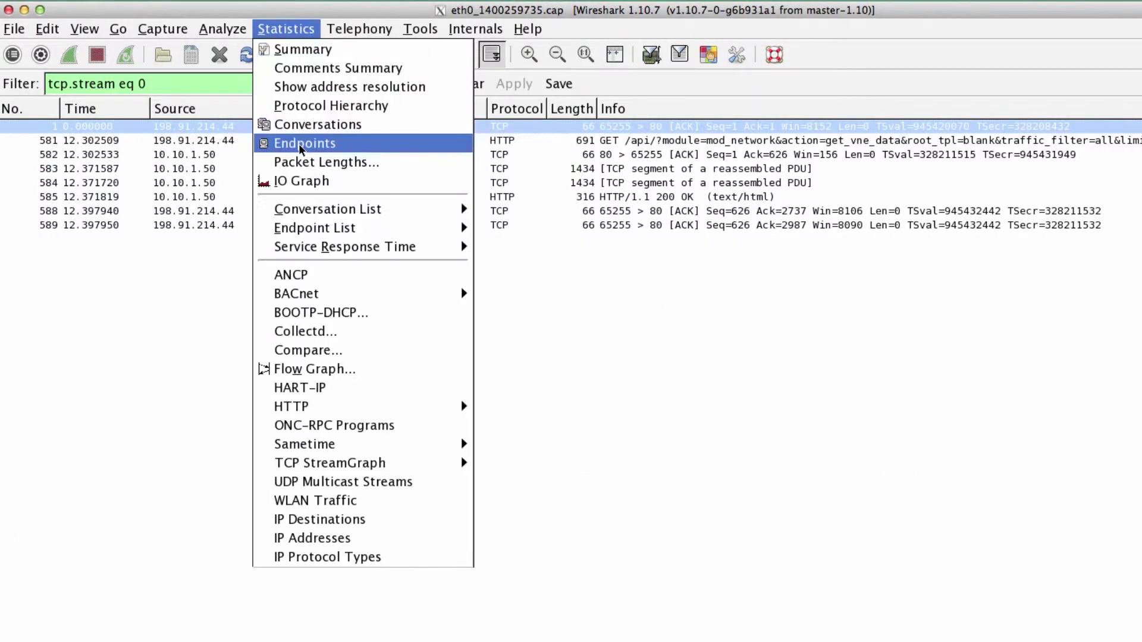
{"action": "left_click", "coordinate": [299, 145]}
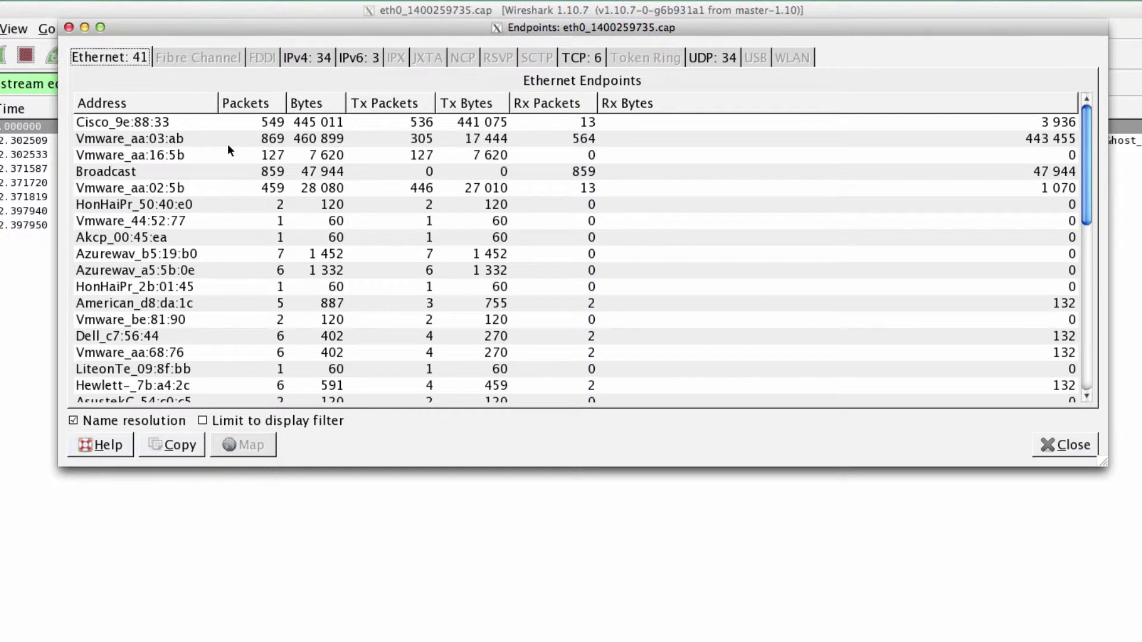
{"action": "left_click", "coordinate": [585, 64]}
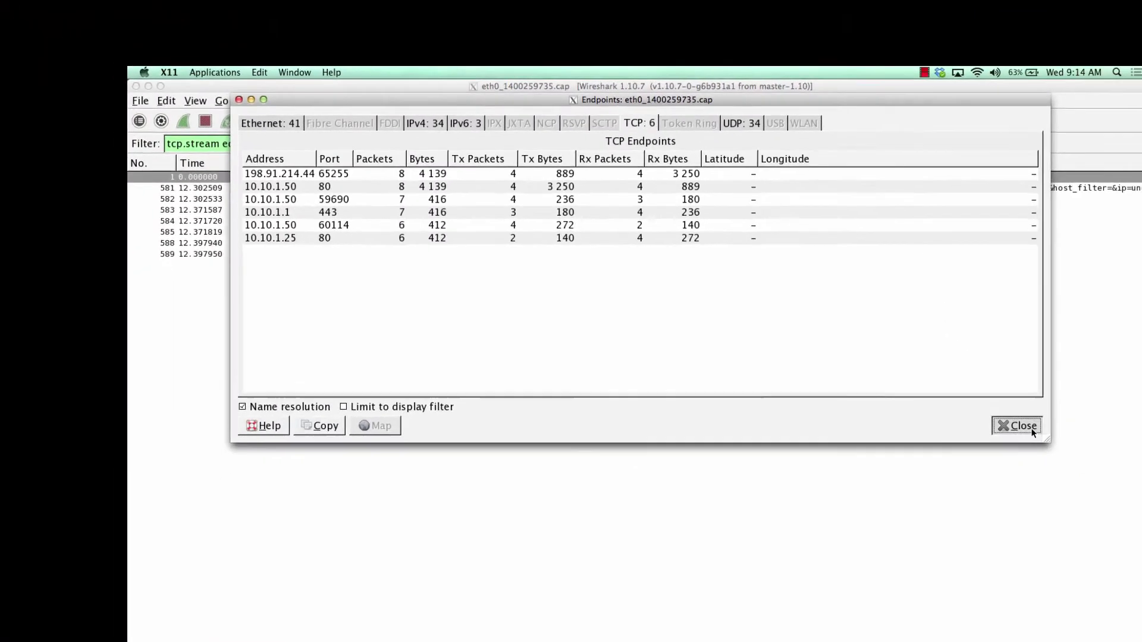
{"action": "left_click", "coordinate": [1065, 445]}
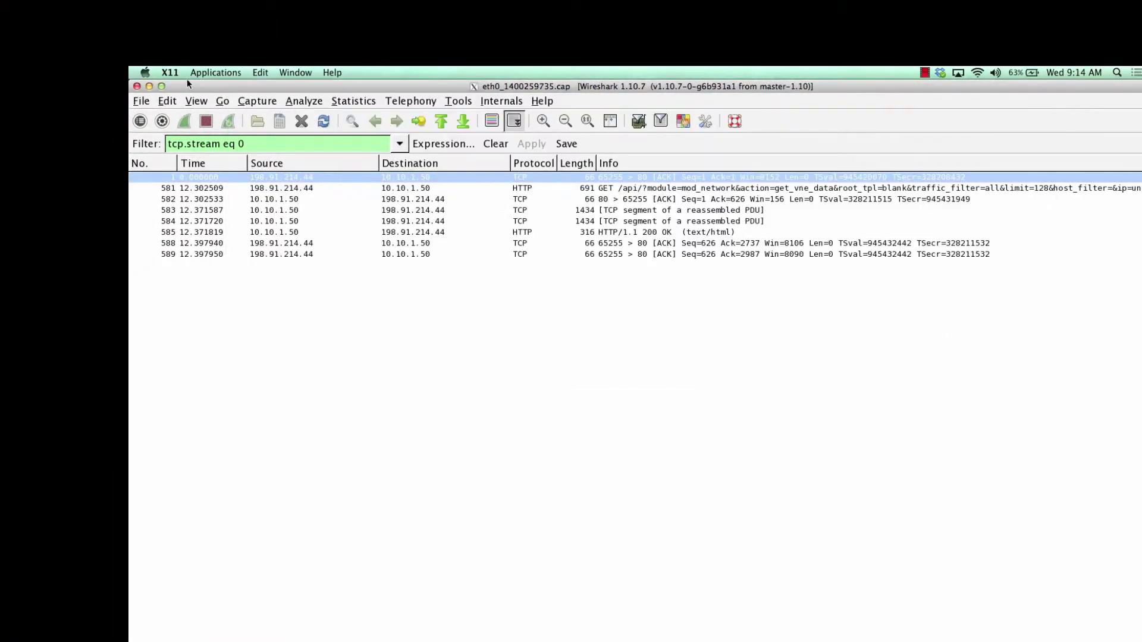
Open an IO graph of the capture and enable Graph 2 with the predefined "No ARP" filter
{"action": "left_click", "coordinate": [353, 100]}
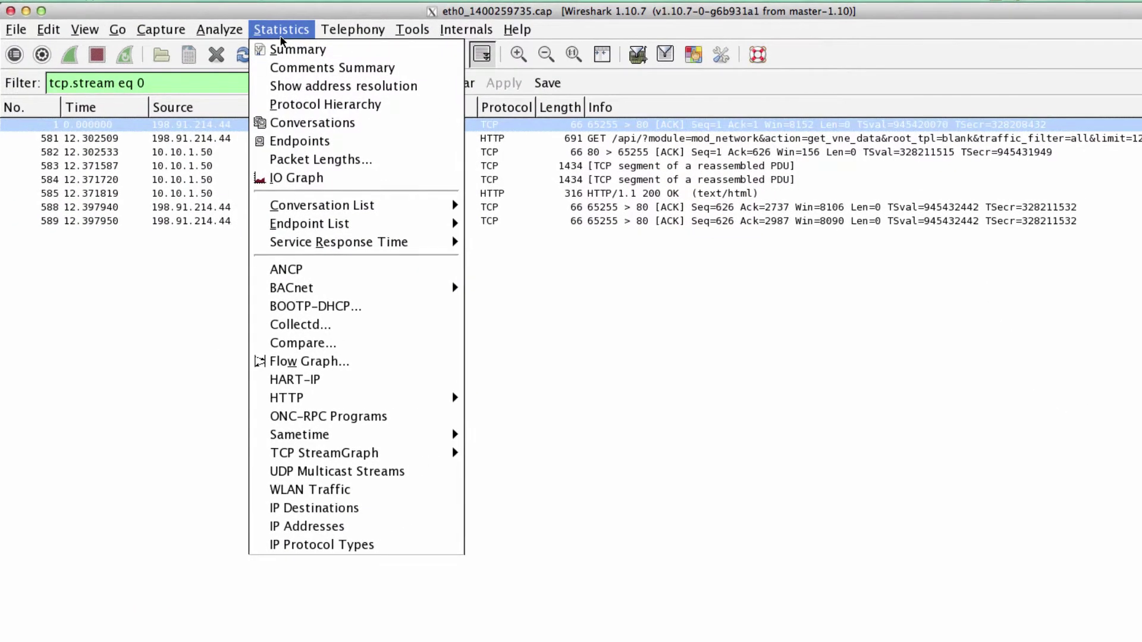
{"action": "left_click", "coordinate": [308, 177]}
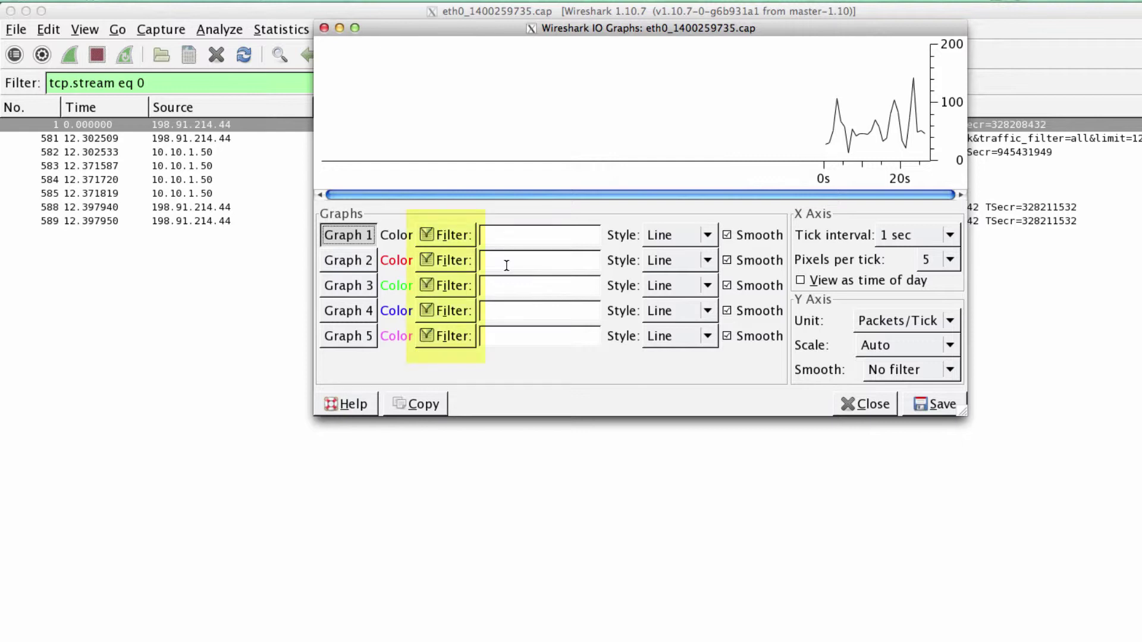
{"action": "left_click", "coordinate": [426, 259]}
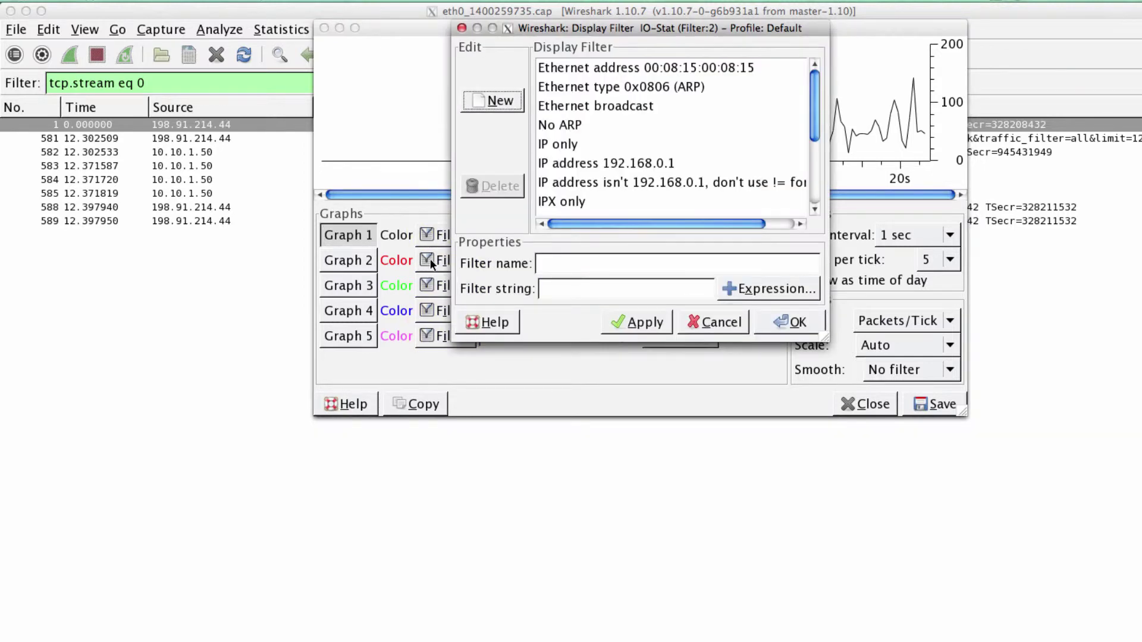
{"action": "left_click", "coordinate": [633, 110]}
{"action": "left_click", "coordinate": [634, 124]}
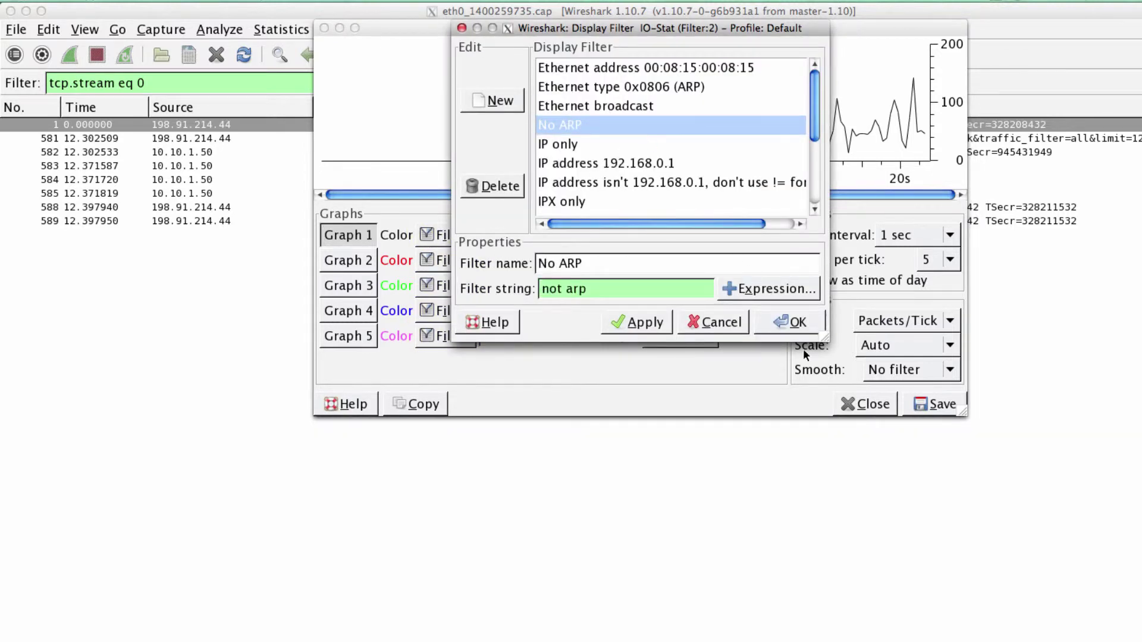
{"action": "left_click", "coordinate": [779, 328]}
{"action": "left_click", "coordinate": [348, 261]}
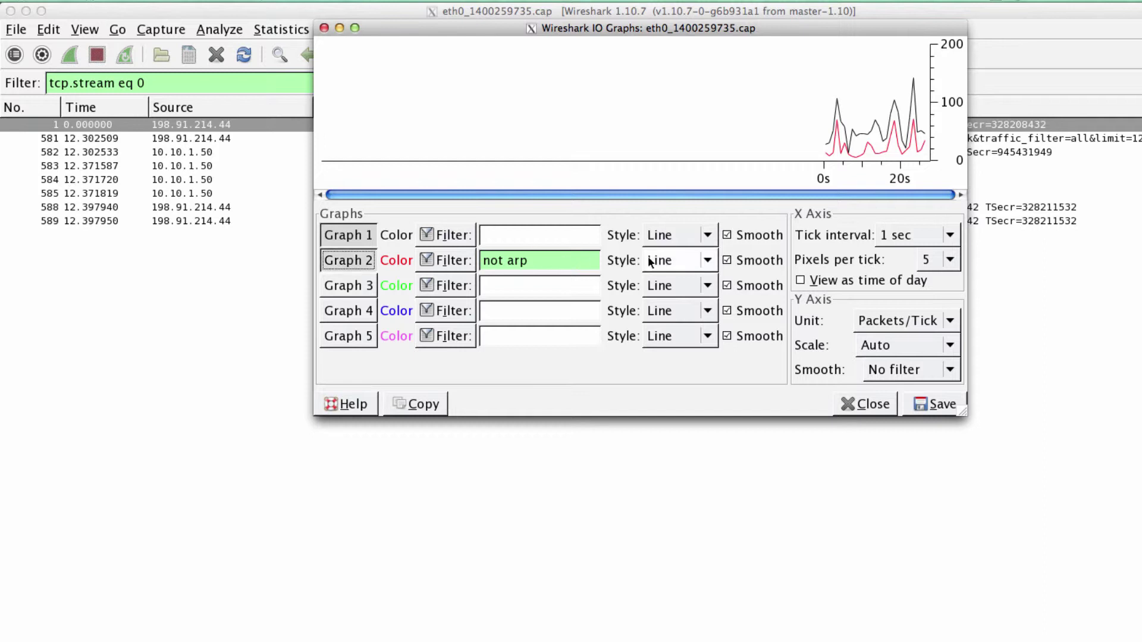
Set the graph's X axis to a 0.1 sec tick interval and 10 pixels per tick, viewed as time of day
{"action": "left_click", "coordinate": [938, 242]}
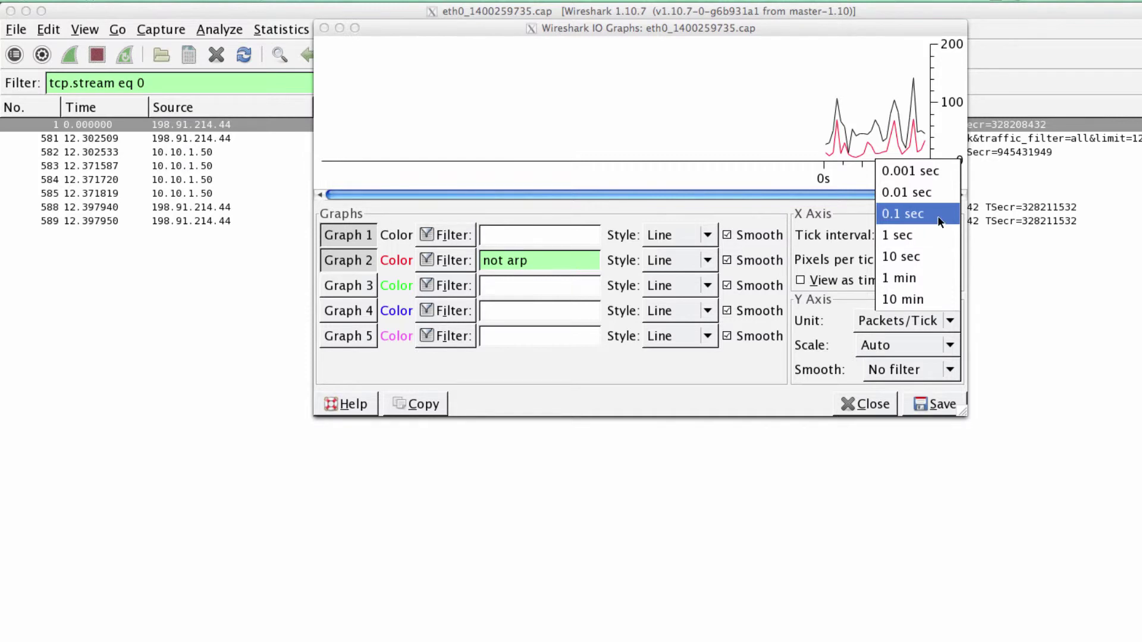
{"action": "left_click", "coordinate": [938, 219]}
{"action": "left_click", "coordinate": [949, 260]}
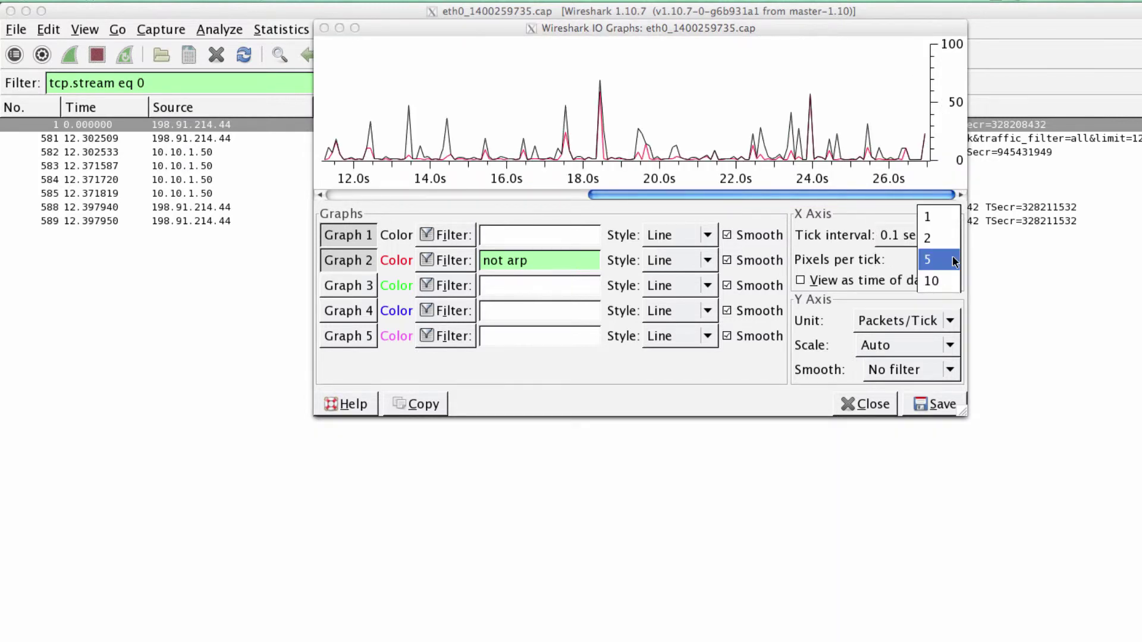
{"action": "left_click", "coordinate": [936, 273]}
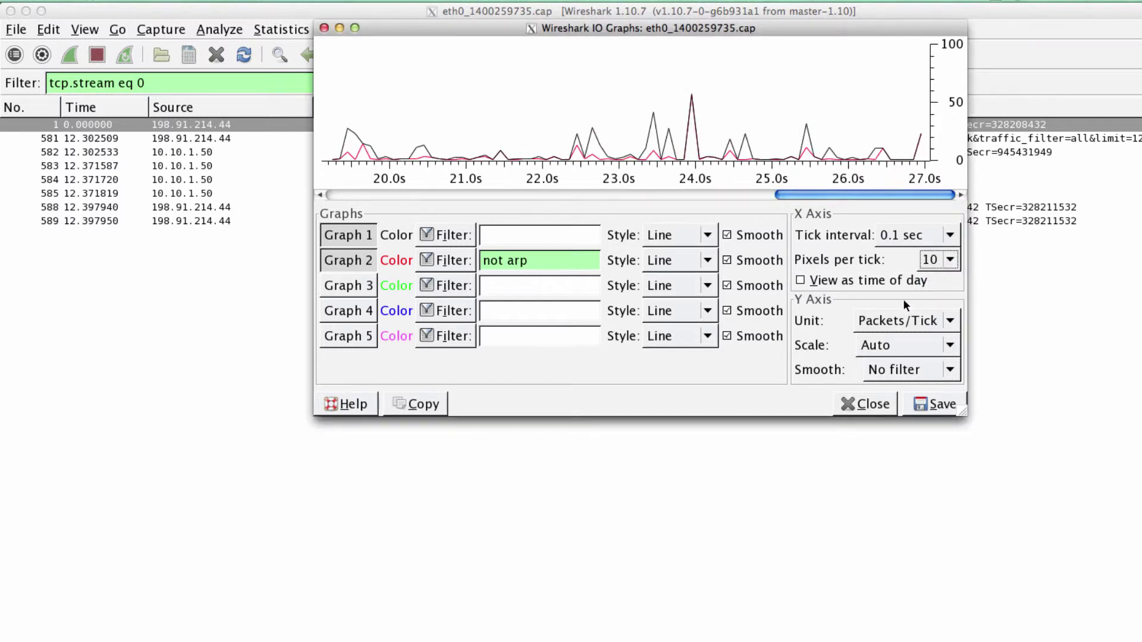
{"action": "left_click", "coordinate": [896, 285]}
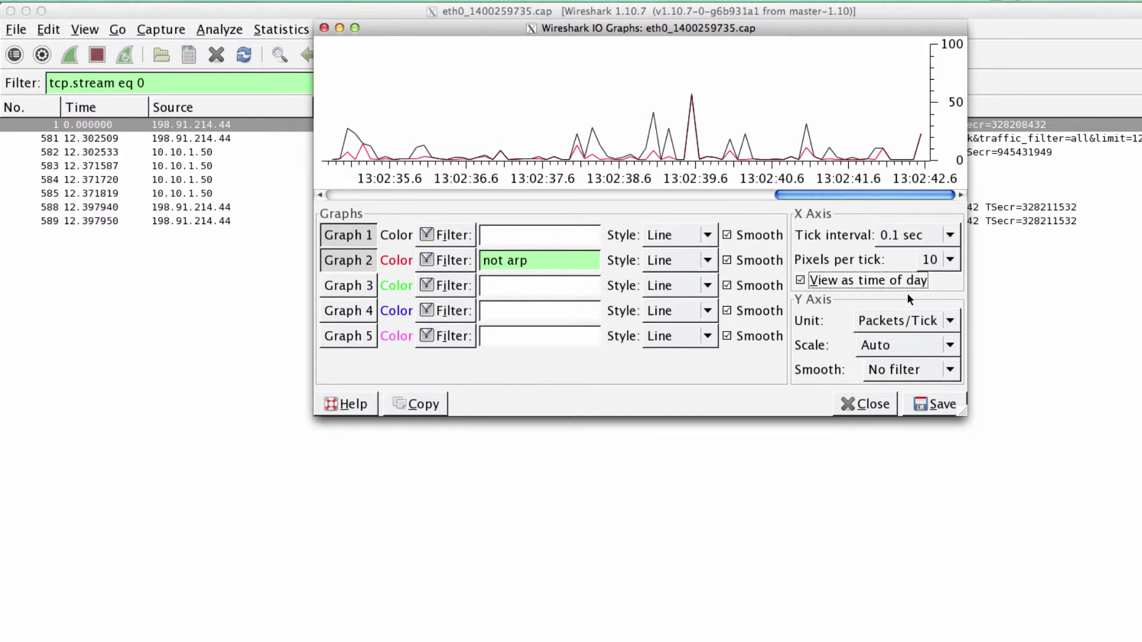
Set the graph's Y axis unit to Bytes/Tick with Auto scale, and close the IO graph
{"action": "left_click", "coordinate": [902, 321]}
{"action": "left_click", "coordinate": [901, 318]}
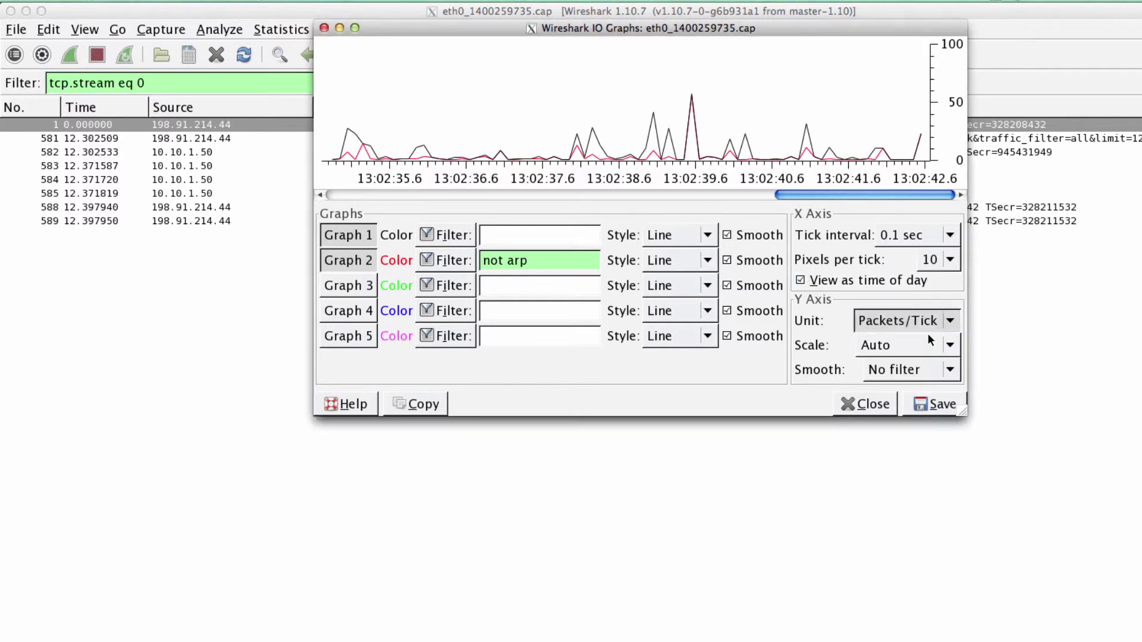
{"action": "key", "text": "Down"}
{"action": "left_click", "coordinate": [925, 349]}
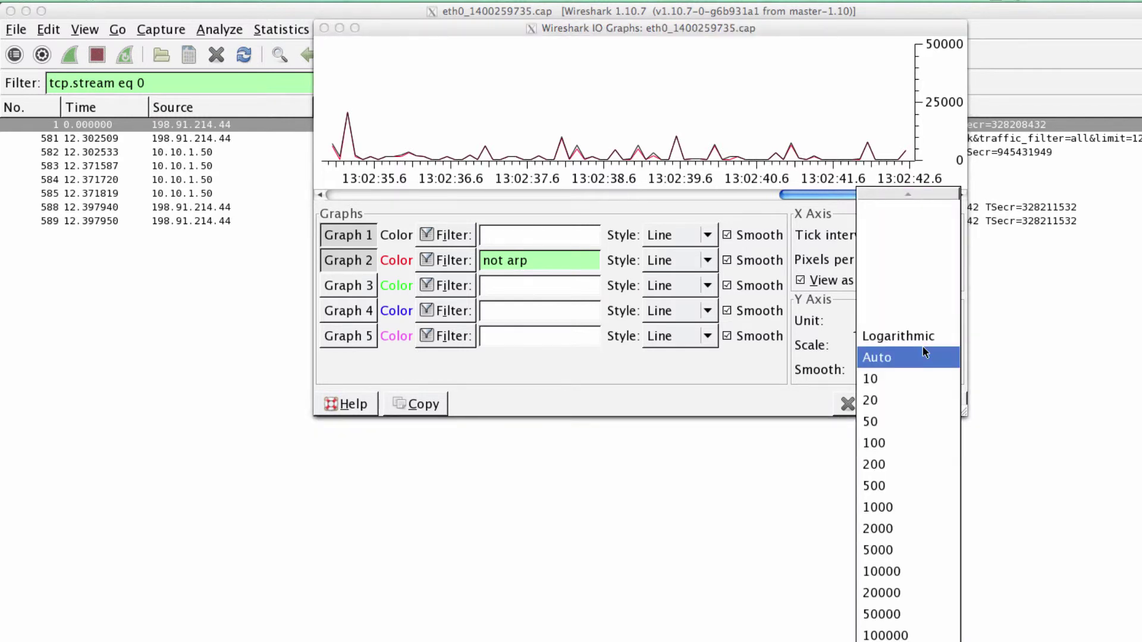
{"action": "left_click", "coordinate": [922, 356]}
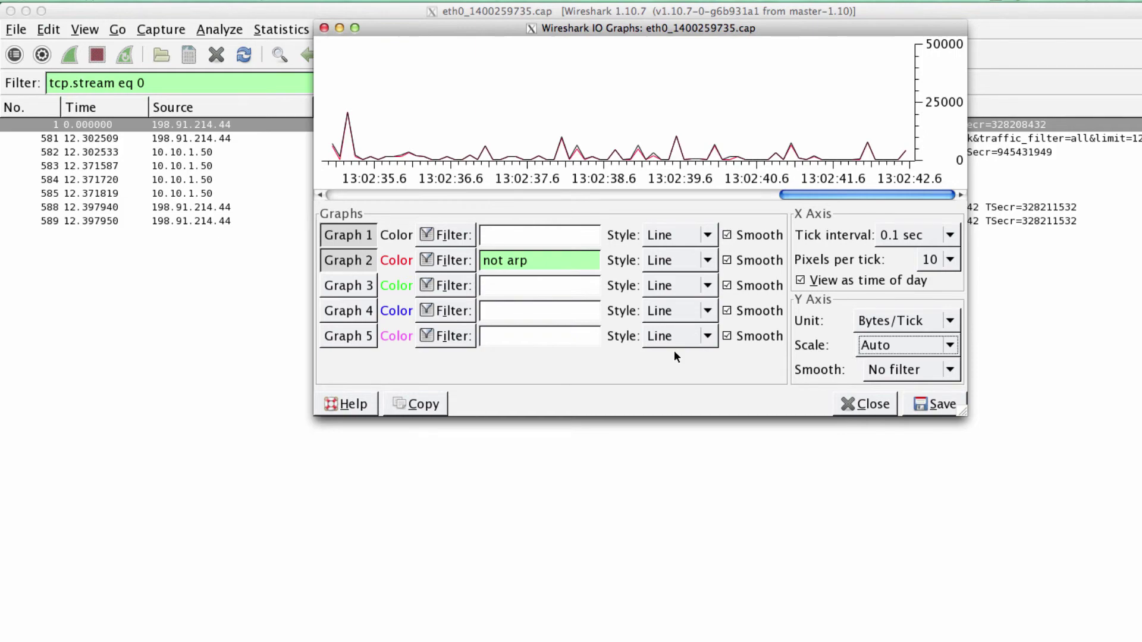
{"action": "left_click", "coordinate": [866, 404]}
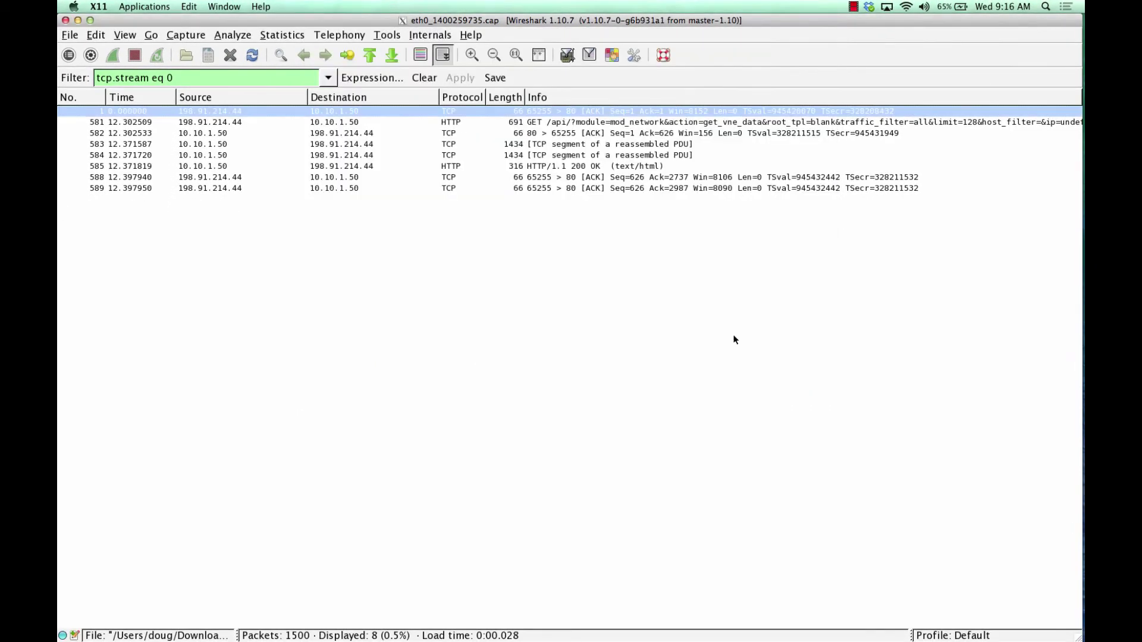